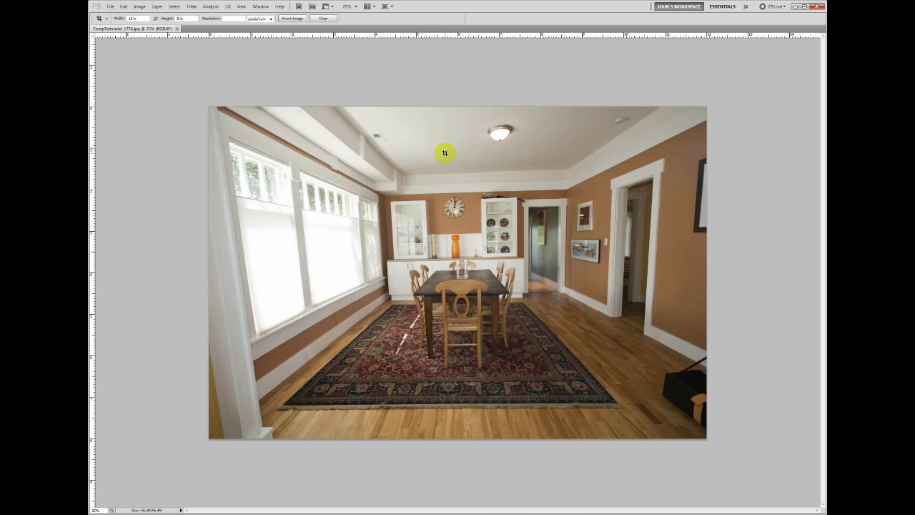
- Turn the rulers off and back on, then switch to the Move tool
{"action": "left_click_drag", "start_coordinate": [685, 384], "coordinate": [689, 381]}
{"action": "left_click", "coordinate": [242, 6]}
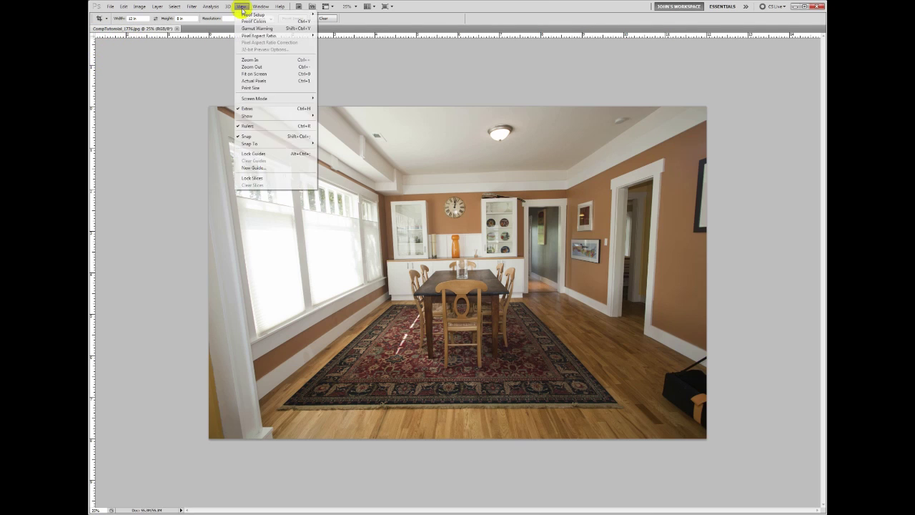
{"action": "left_click", "coordinate": [249, 126]}
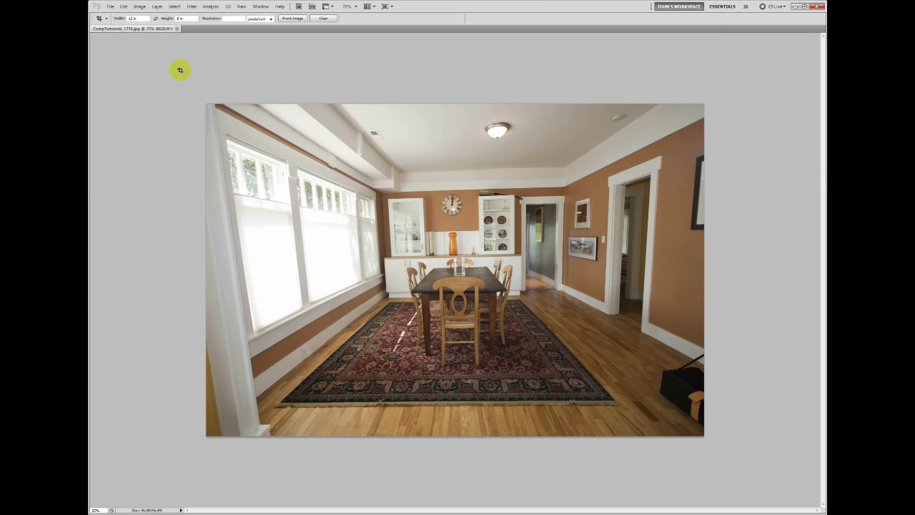
{"action": "left_click", "coordinate": [241, 9]}
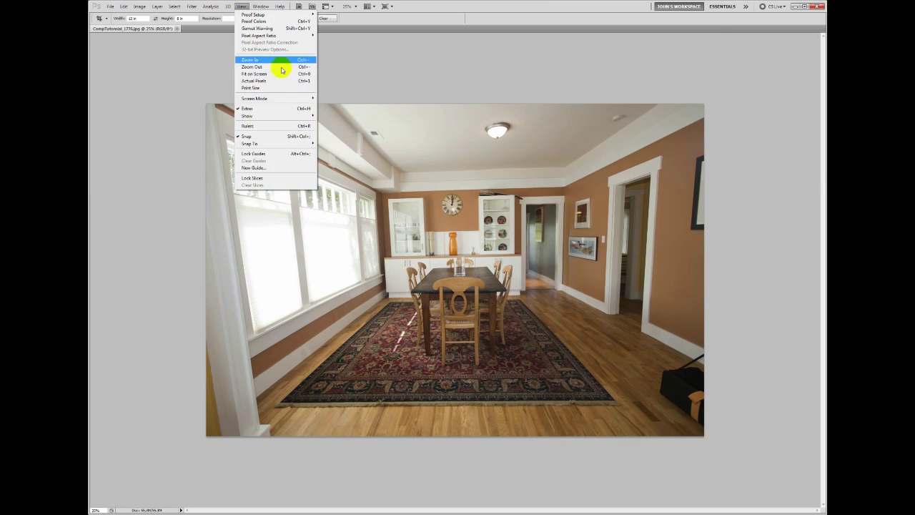
{"action": "left_click", "coordinate": [260, 128]}
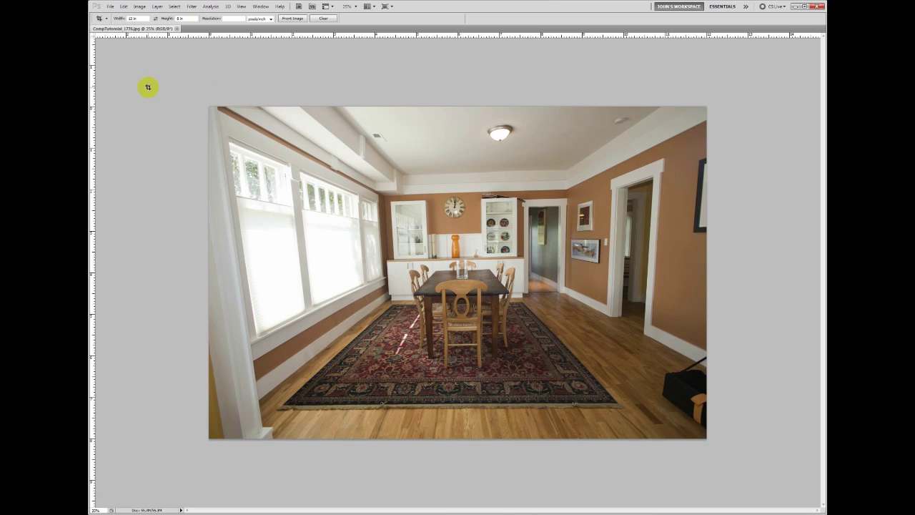
{"action": "key", "text": "v"}
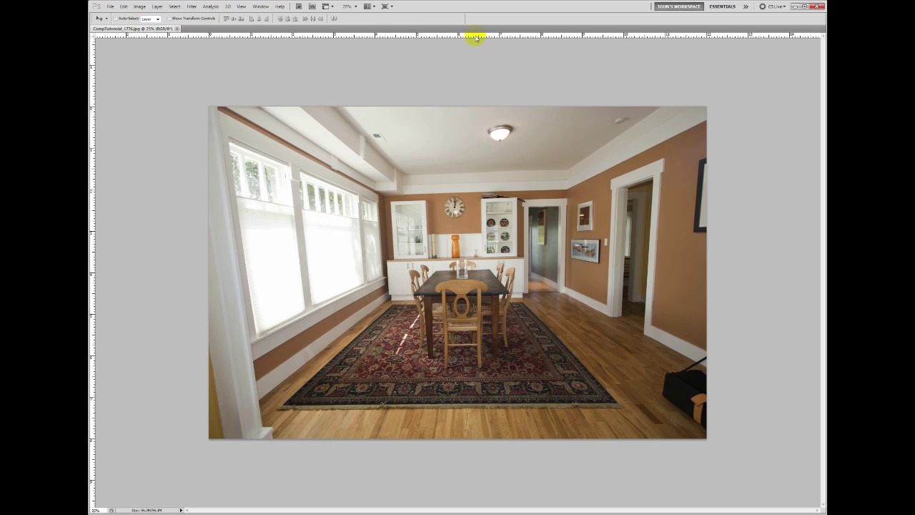
- Add a horizontal guide along the sideboard countertop and three vertical guides near the photo's centre
{"action": "left_click_drag", "start_coordinate": [475, 38], "coordinate": [522, 258]}
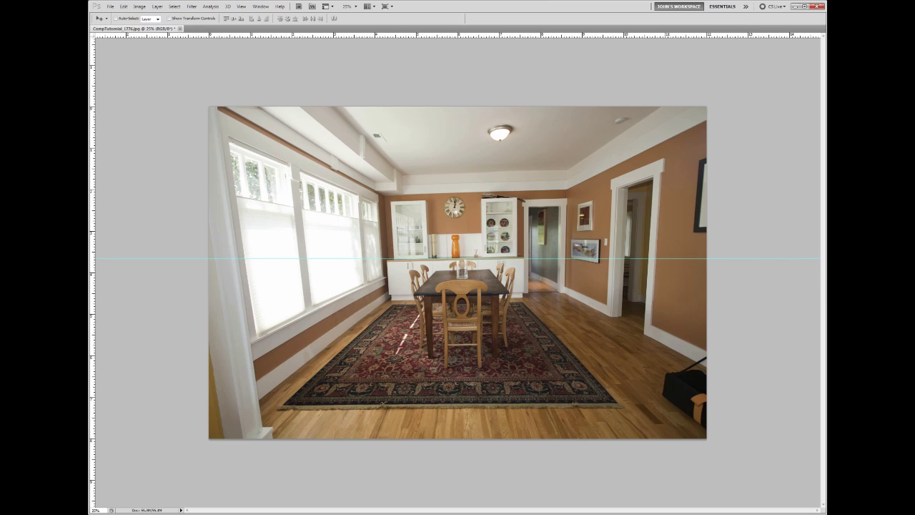
{"action": "left_click_drag", "start_coordinate": [93, 186], "coordinate": [458, 174]}
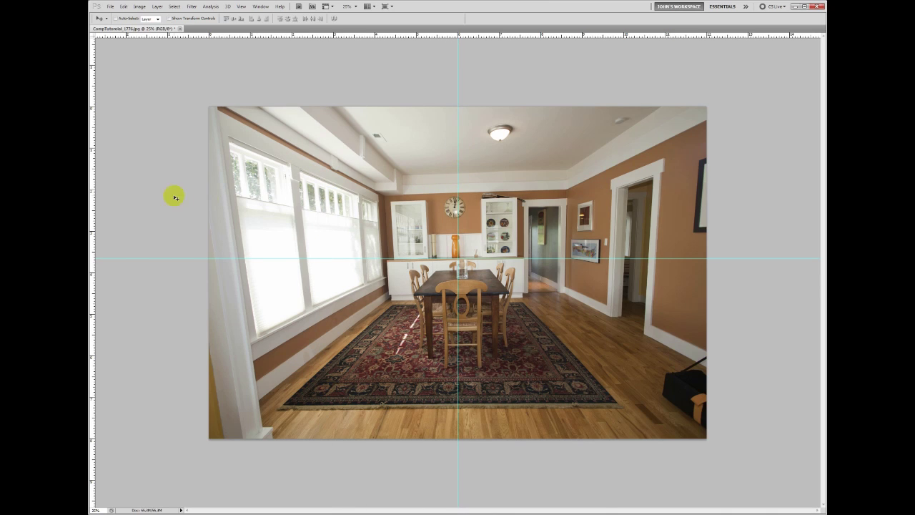
{"action": "left_click_drag", "start_coordinate": [95, 184], "coordinate": [425, 176]}
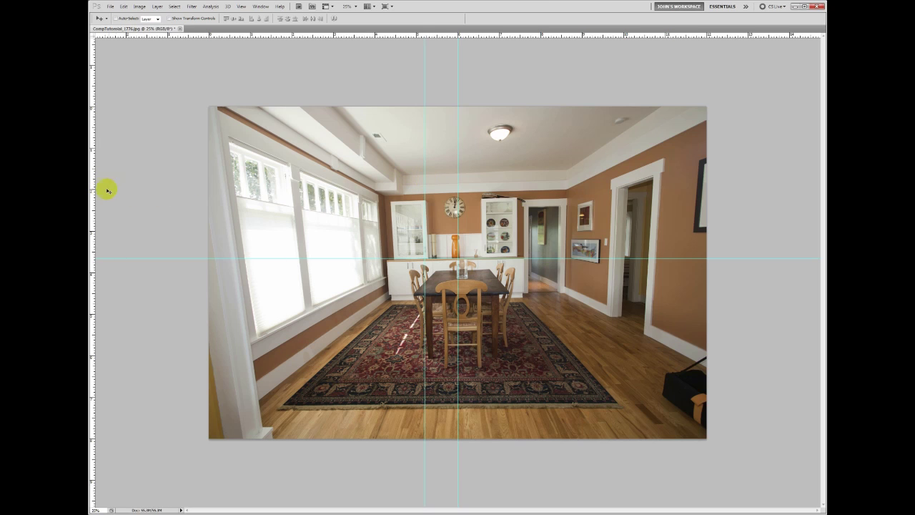
{"action": "left_click_drag", "start_coordinate": [94, 190], "coordinate": [484, 194]}
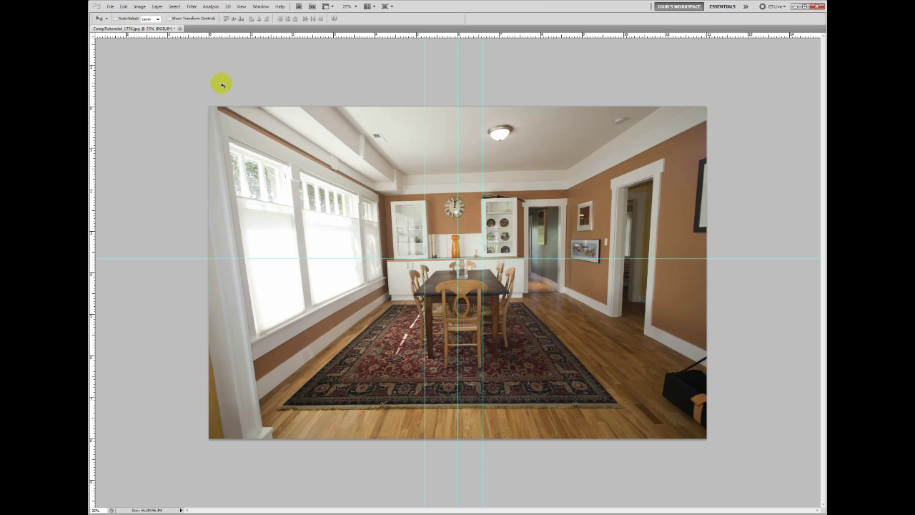
- Rotate the whole photo about -0.63° to level the countertop, then zoom in and out to check
{"action": "key", "text": "ctrl+a"}
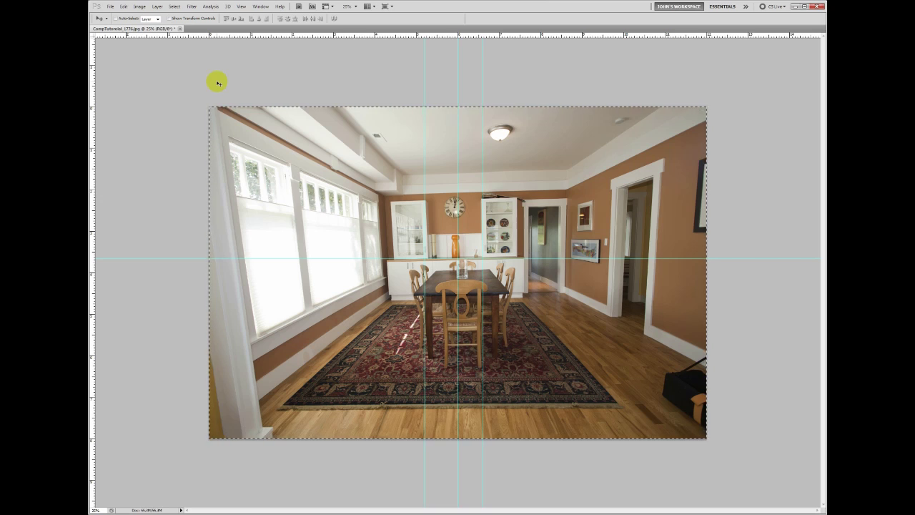
{"action": "key", "text": "ctrl+t"}
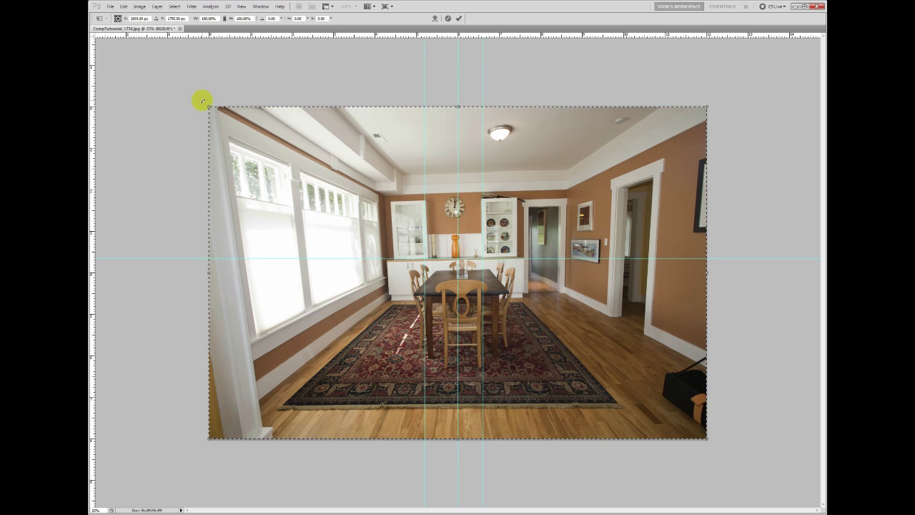
{"action": "mouse_move", "coordinate": [205, 98]}
{"action": "left_mouse_down"}
{"action": "mouse_move", "coordinate": [196, 108]}
{"action": "mouse_move", "coordinate": [212, 97]}
{"action": "left_mouse_up"}
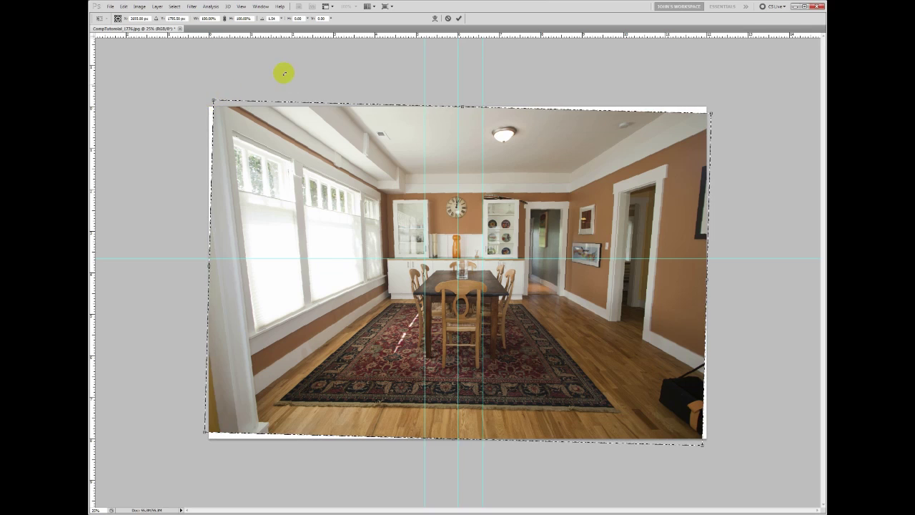
{"action": "key", "text": "Return"}
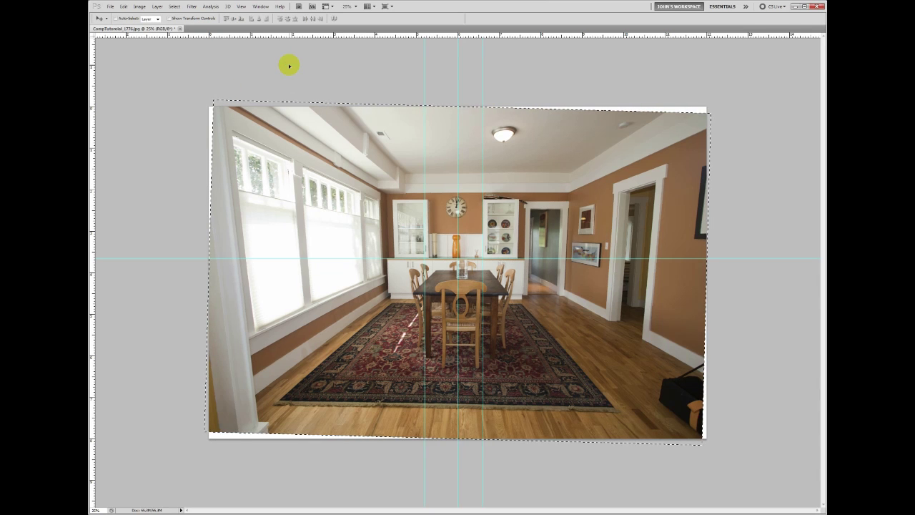
{"action": "key", "text": "ctrl+1"}
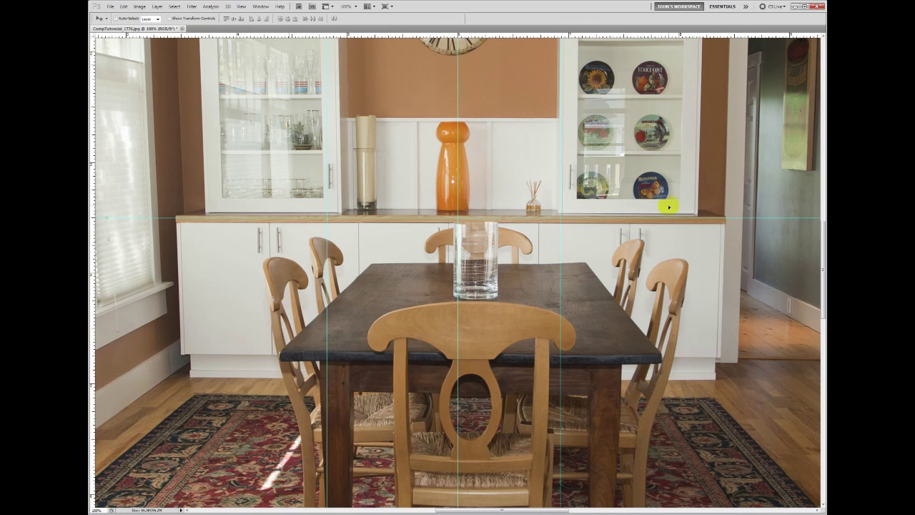
{"action": "key", "text": "ctrl+minus"}
{"action": "key", "text": "ctrl+minus"}
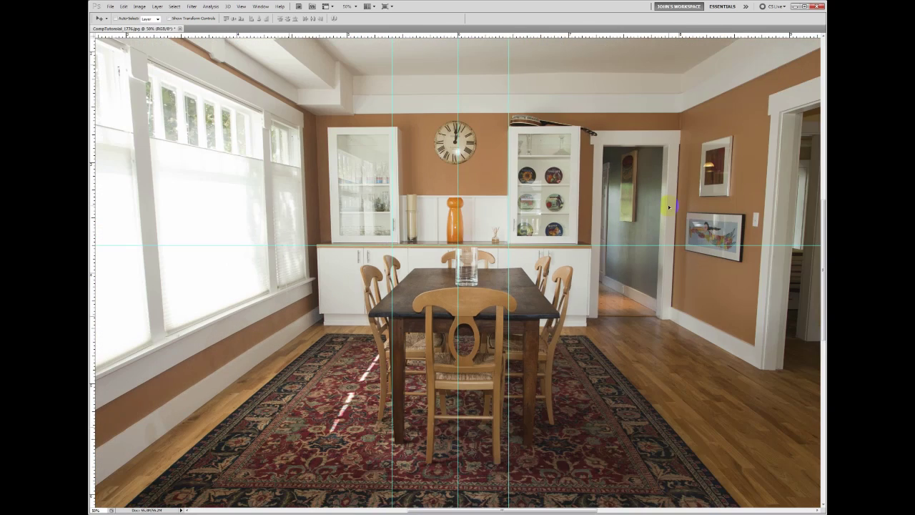
{"action": "key", "text": "ctrl+minus"}
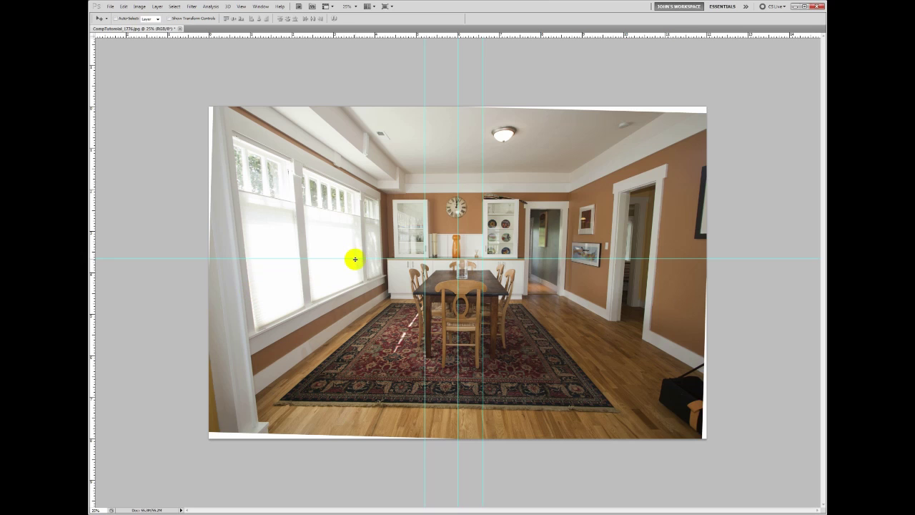
- Remove the horizontal guide and move vertical guides onto the left window frame and right doorway
{"action": "left_click_drag", "start_coordinate": [402, 30], "coordinate": [402, 30]}
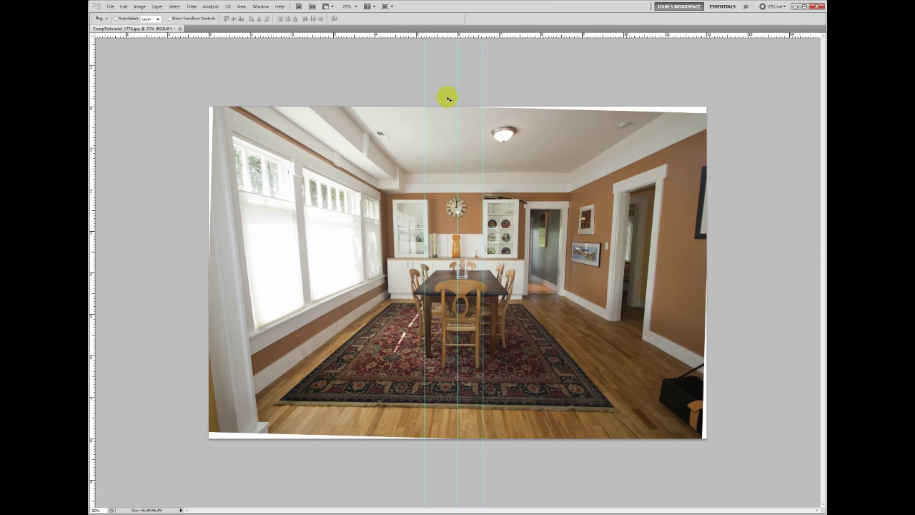
{"action": "left_click_drag", "start_coordinate": [425, 78], "coordinate": [296, 94]}
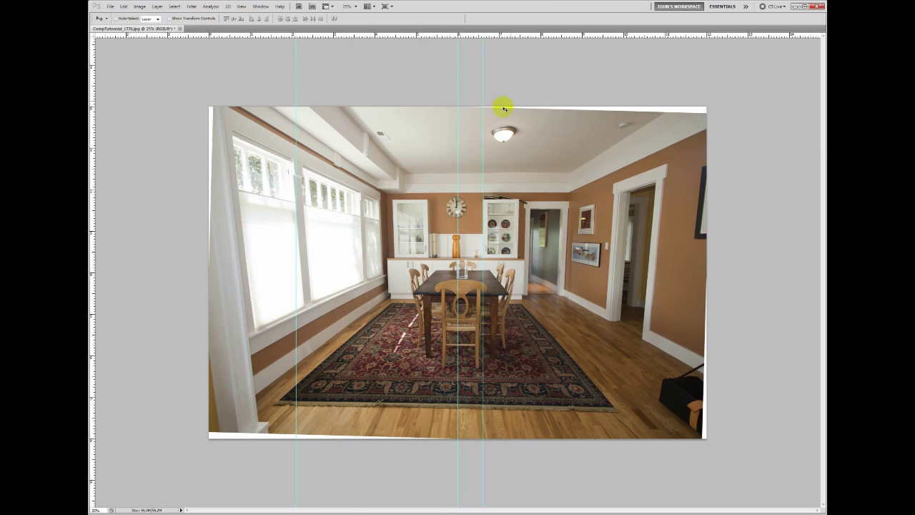
{"action": "left_click_drag", "start_coordinate": [483, 120], "coordinate": [660, 138]}
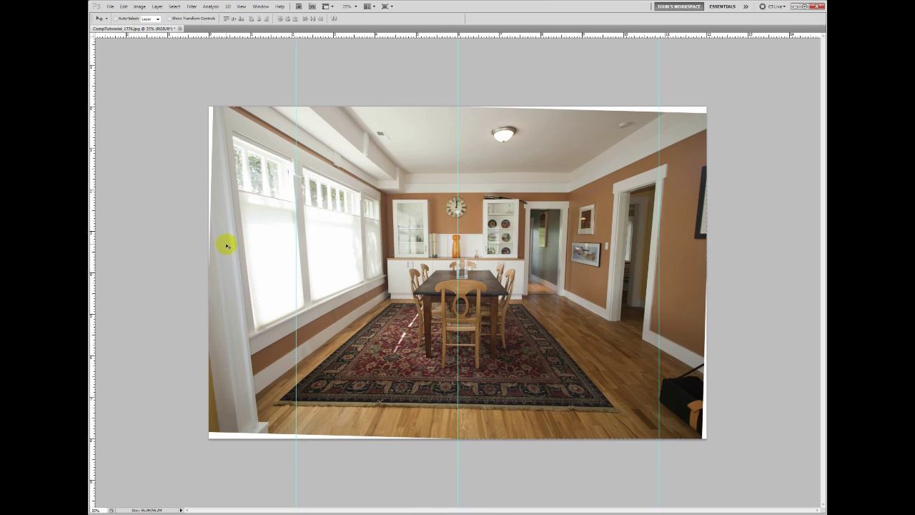
{"action": "key", "text": "ctrl+t"}
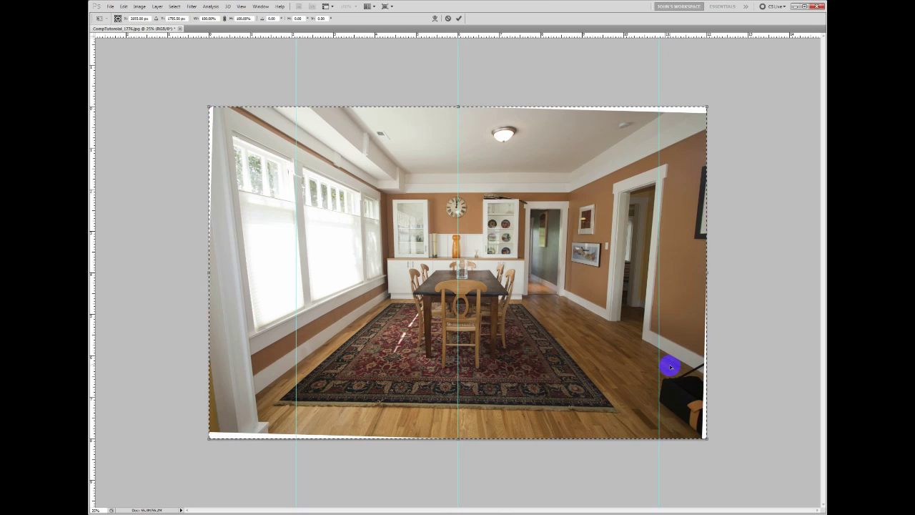
- Apply a Perspective transform that widens the photo's bottom edge, then deselect
{"action": "right_click", "coordinate": [534, 230]}
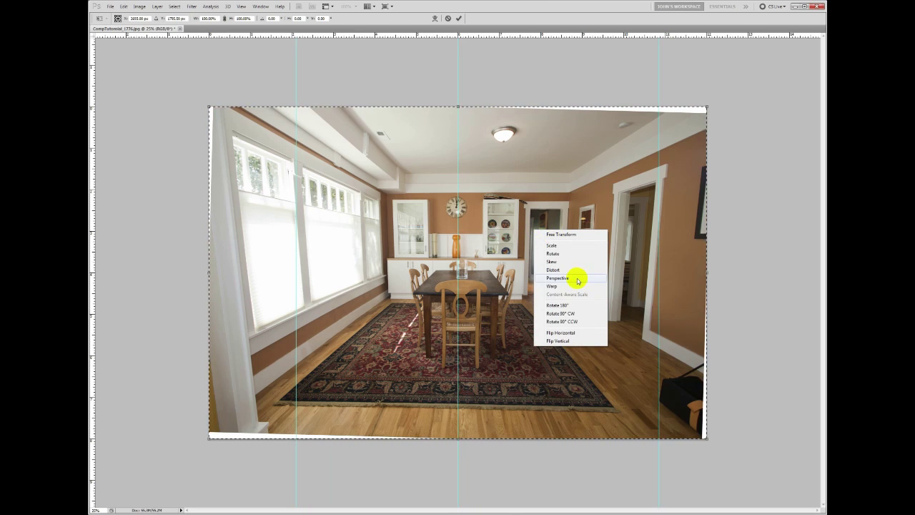
{"action": "left_click", "coordinate": [577, 278]}
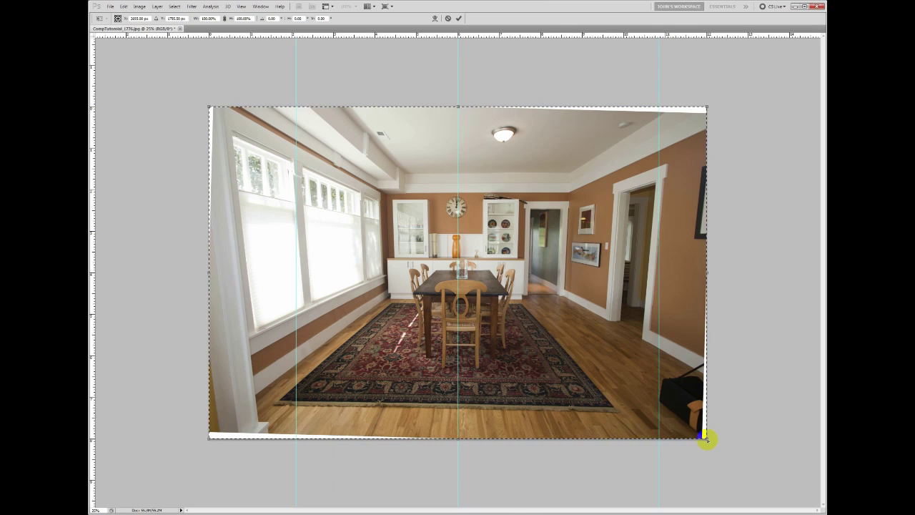
{"action": "left_click_drag", "start_coordinate": [707, 439], "coordinate": [751, 442]}
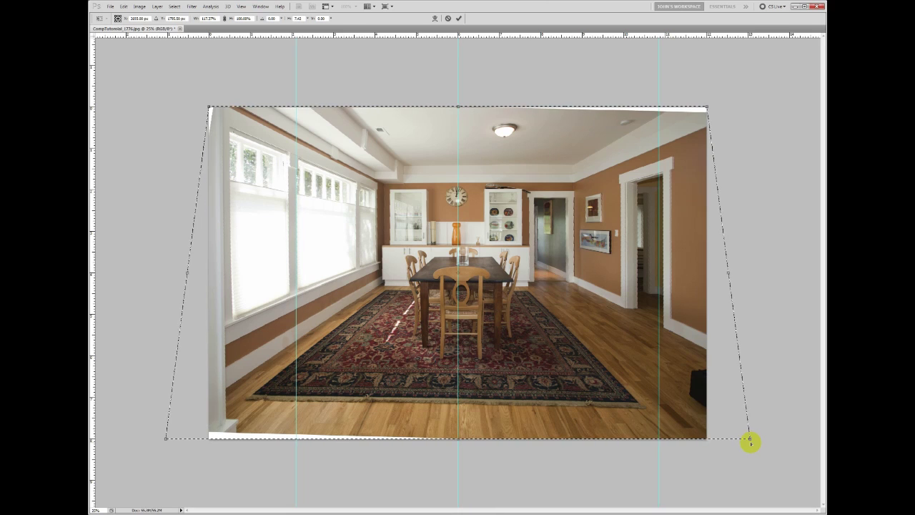
{"action": "key", "text": "Return"}
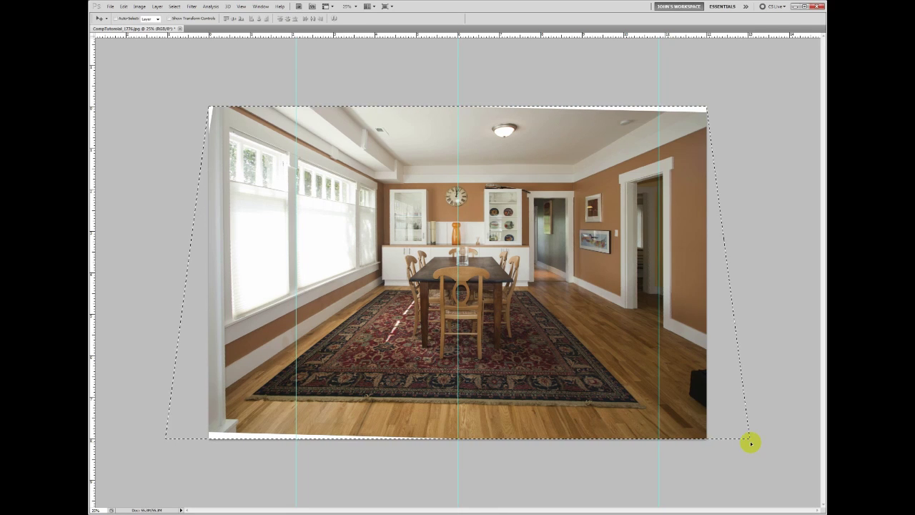
{"action": "left_click", "coordinate": [560, 289]}
{"action": "key", "text": "ctrl+d"}
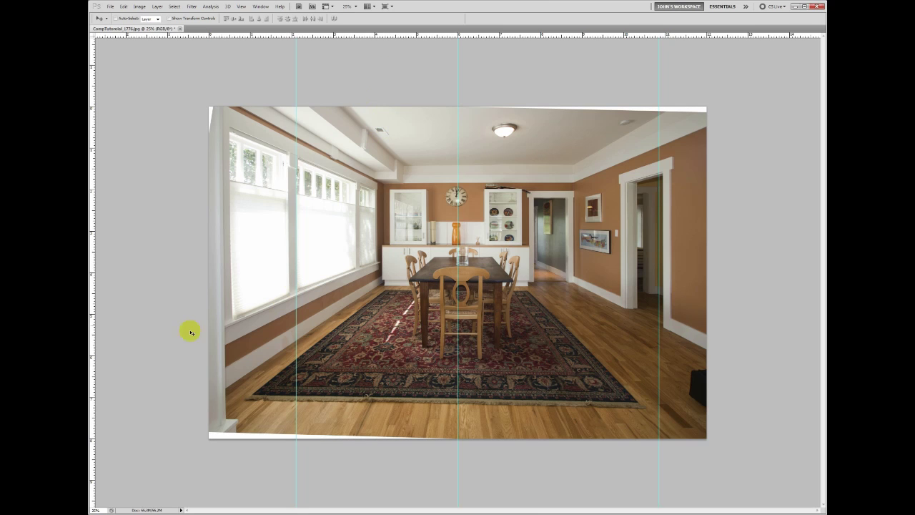
- Skew the photo's bottom-left corner slightly outward so the window frame stands vertical, then deselect
{"action": "left_click", "coordinate": [371, 215]}
{"action": "key", "text": "ctrl+t"}
{"action": "right_click", "coordinate": [407, 239]}
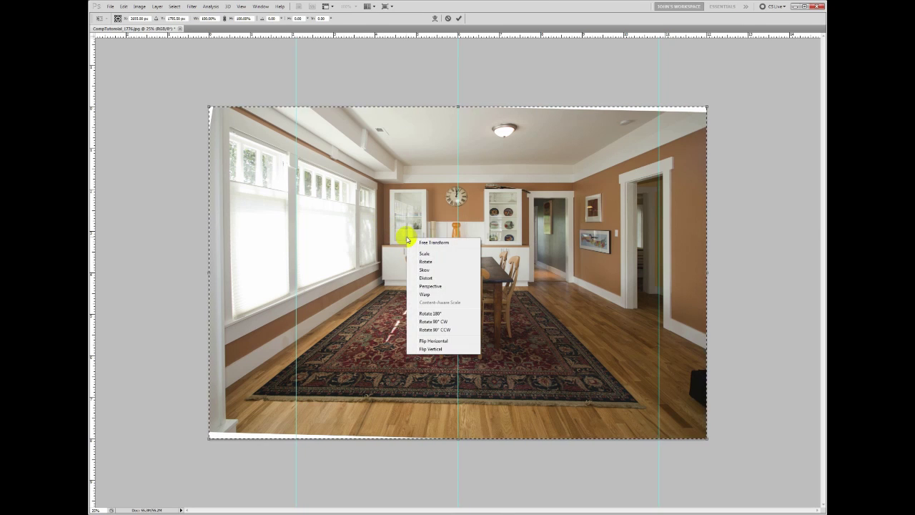
{"action": "left_click", "coordinate": [434, 271]}
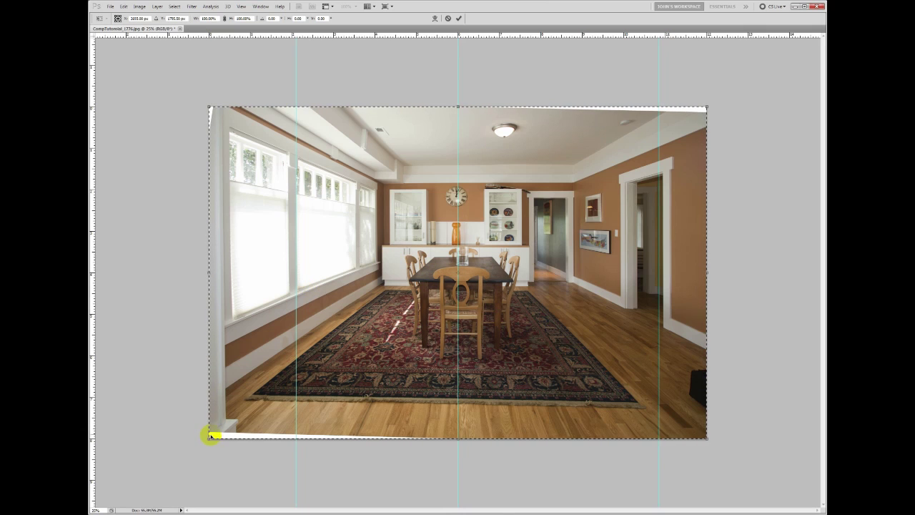
{"action": "left_click_drag", "start_coordinate": [211, 436], "coordinate": [205, 439]}
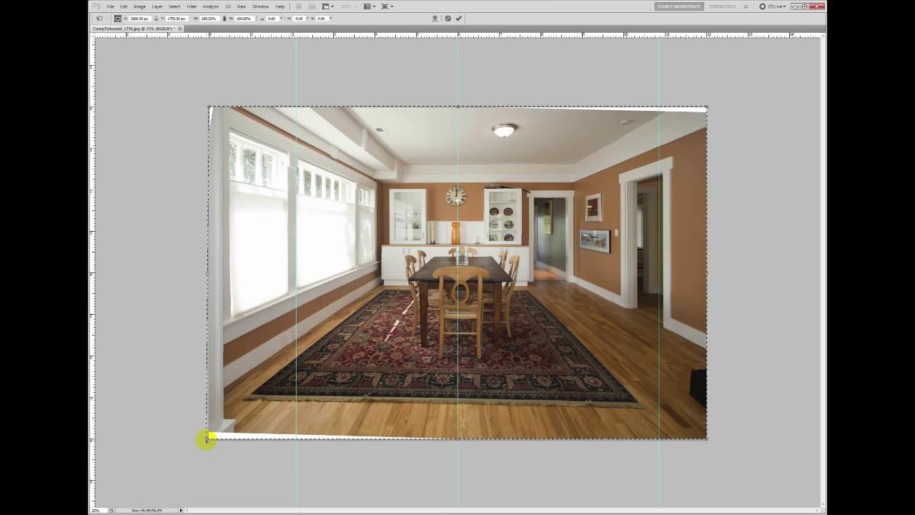
{"action": "key", "text": "Return"}
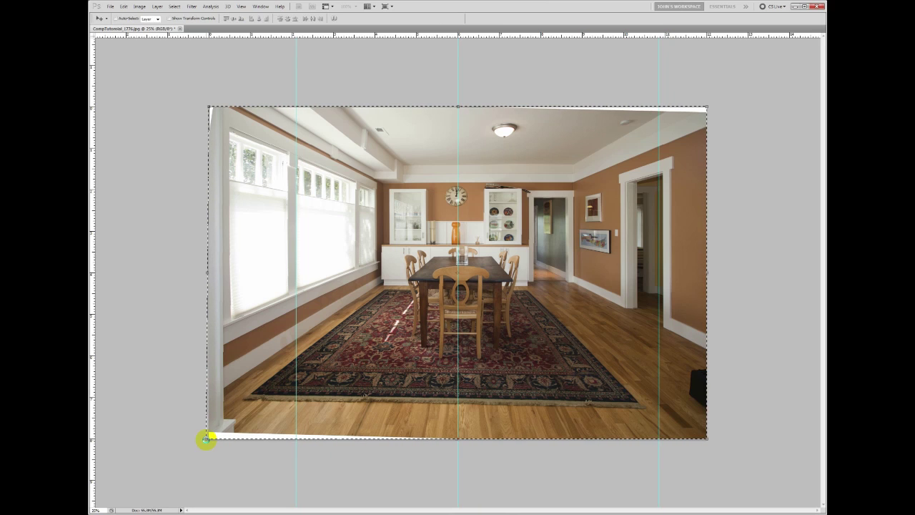
{"action": "key", "text": "ctrl+d"}
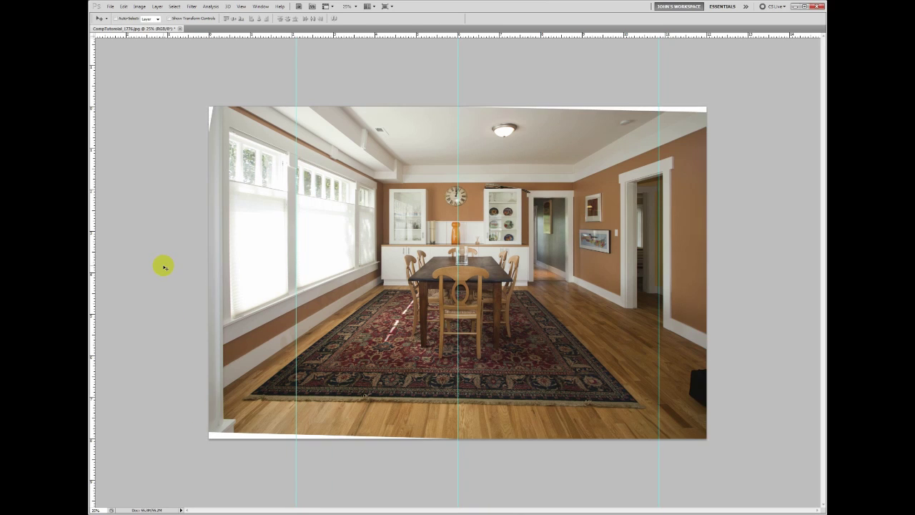
{"action": "left_click", "coordinate": [532, 185]}
{"action": "left_click", "coordinate": [610, 267]}
{"action": "left_click", "coordinate": [586, 198]}
{"action": "left_click", "coordinate": [576, 230]}
{"action": "left_click", "coordinate": [691, 387]}
{"action": "left_click", "coordinate": [499, 409]}
{"action": "left_click", "coordinate": [490, 417]}
{"action": "left_click", "coordinate": [689, 314]}
{"action": "left_click", "coordinate": [549, 203]}
{"action": "left_click", "coordinate": [588, 271]}
{"action": "left_click", "coordinate": [645, 190]}
{"action": "left_click", "coordinate": [643, 269]}
{"action": "left_click", "coordinate": [543, 208]}
{"action": "left_click", "coordinate": [479, 217]}
{"action": "left_click", "coordinate": [412, 207]}
{"action": "left_click", "coordinate": [482, 208]}
{"action": "left_click", "coordinate": [473, 229]}
{"action": "left_click", "coordinate": [477, 303]}
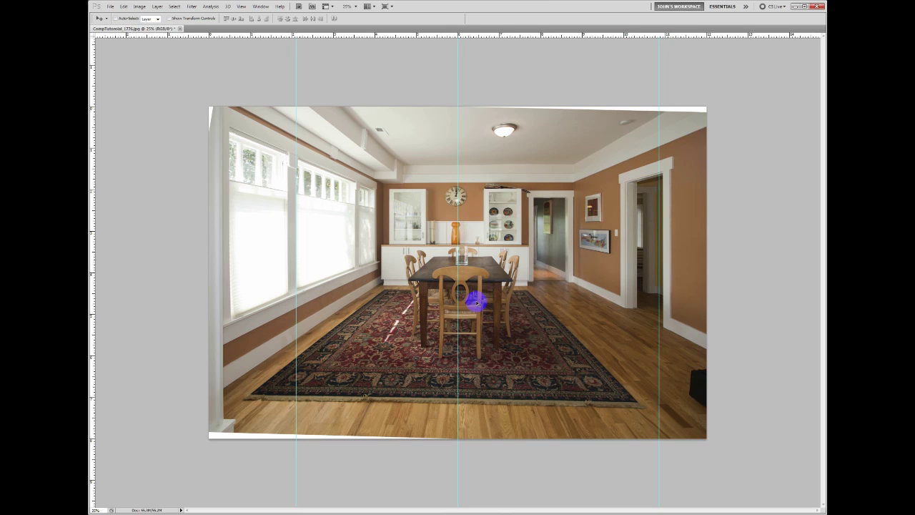
{"action": "left_click", "coordinate": [466, 219]}
{"action": "left_click", "coordinate": [416, 200]}
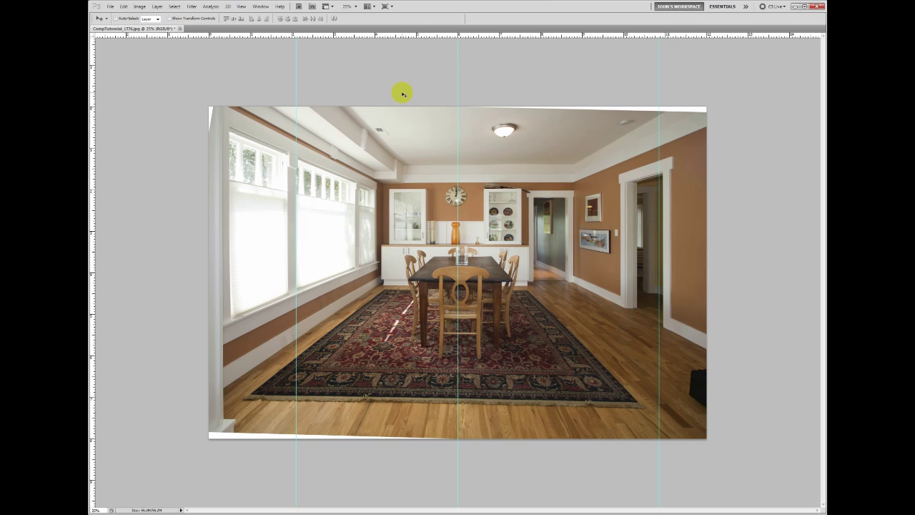
{"action": "key", "text": "ctrl+a"}
- Stretch the photo taller by extending its top upward and bottom downward, then deselect
{"action": "key", "text": "ctrl+t"}
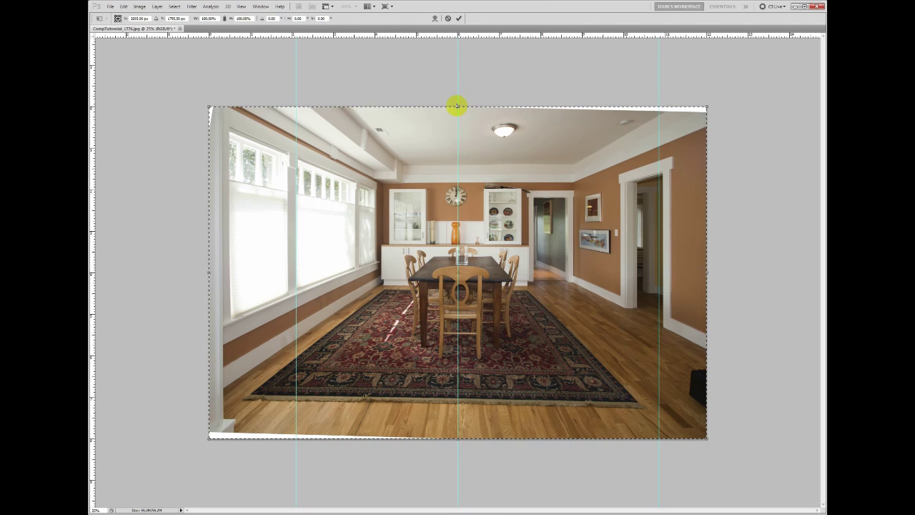
{"action": "left_click_drag", "start_coordinate": [457, 105], "coordinate": [458, 88]}
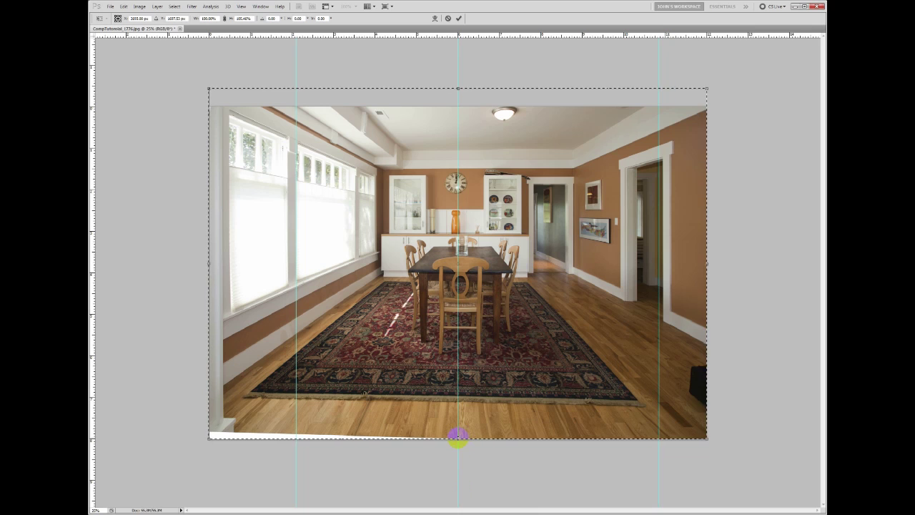
{"action": "left_click_drag", "start_coordinate": [458, 436], "coordinate": [460, 446]}
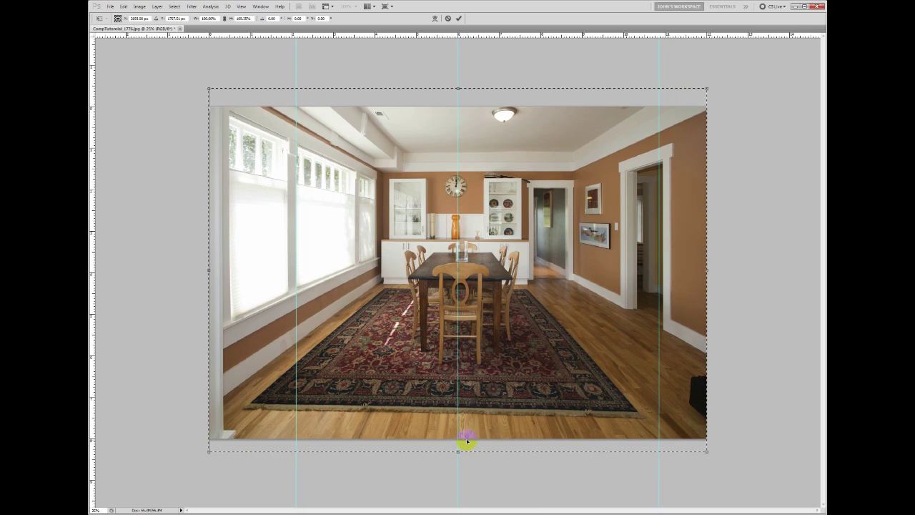
{"action": "key", "text": "Return"}
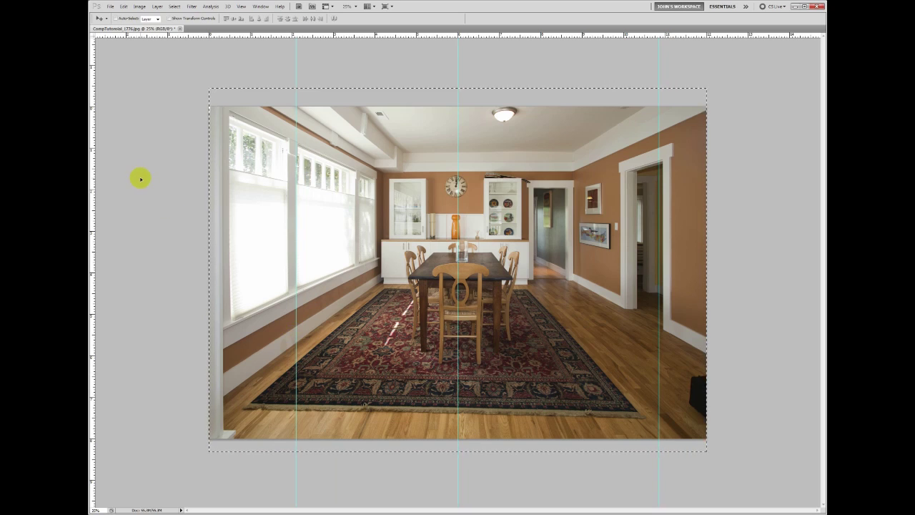
{"action": "key", "text": "ctrl+d"}
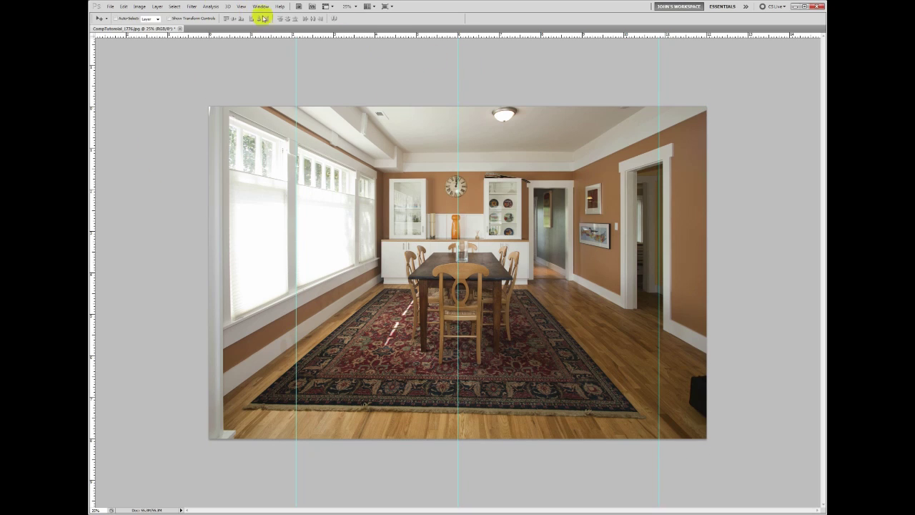
- Clear all guides from the photo with View > Clear Guides
{"action": "left_click", "coordinate": [242, 6]}
{"action": "left_click", "coordinate": [259, 161]}
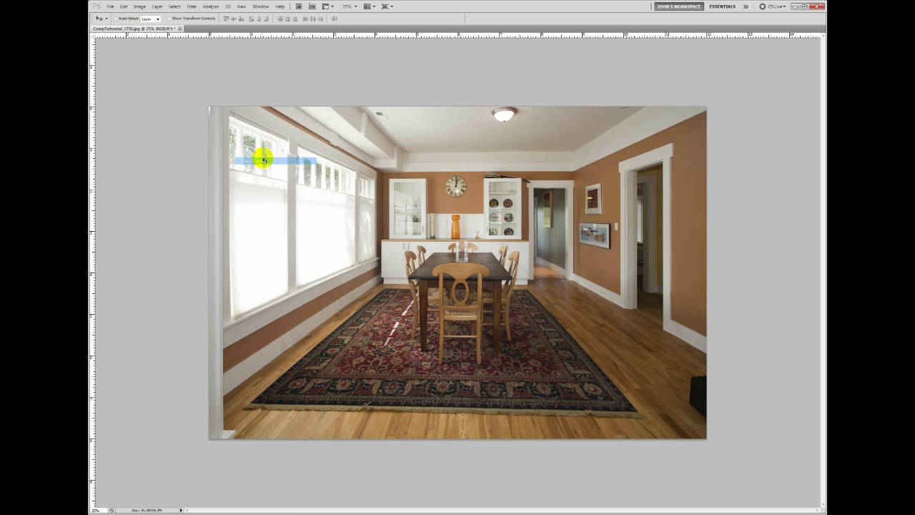